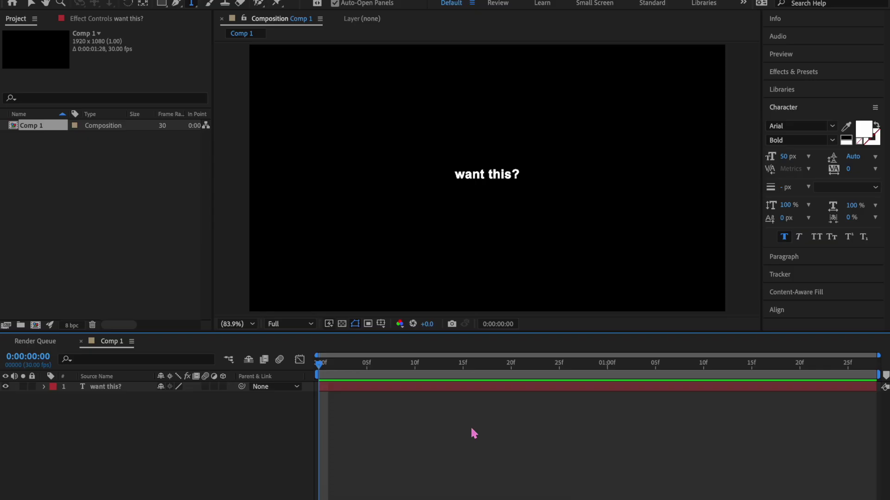
Step: Add a Blur animator with Opacity to 'want this?', setting Opacity 0% and Blur 10
left_click(463, 390)
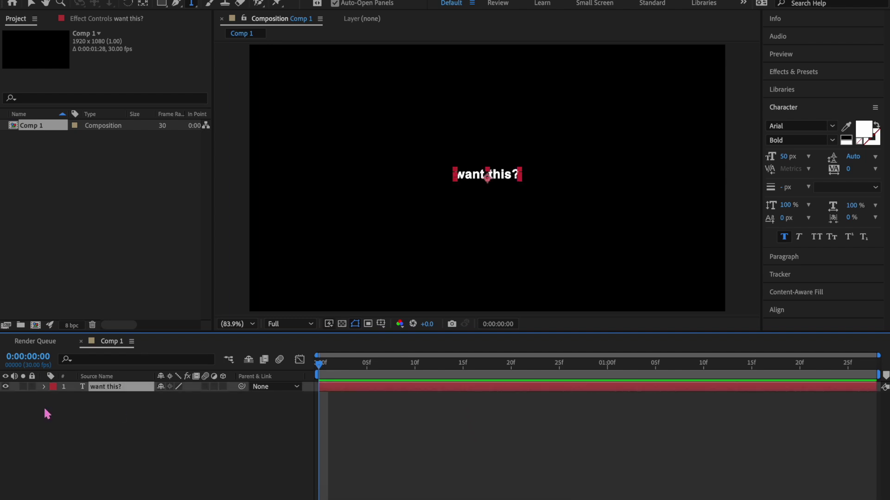
left_click(43, 387)
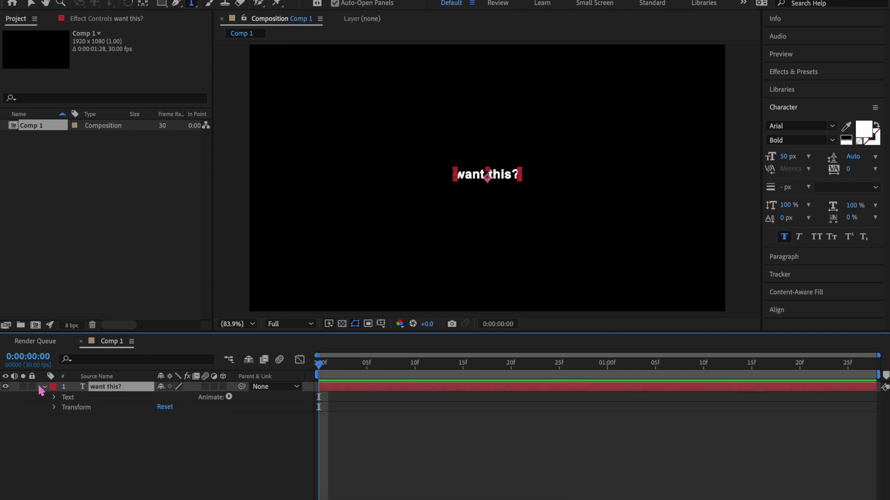
left_click(230, 398)
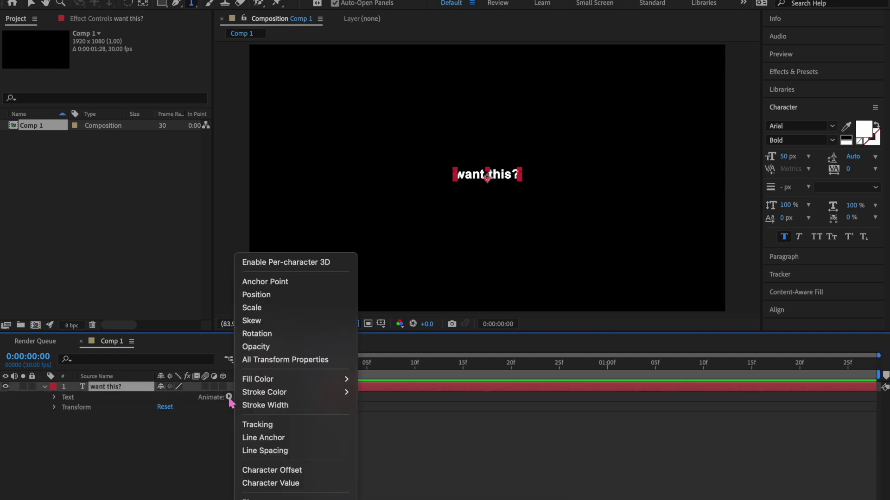
left_click(259, 498)
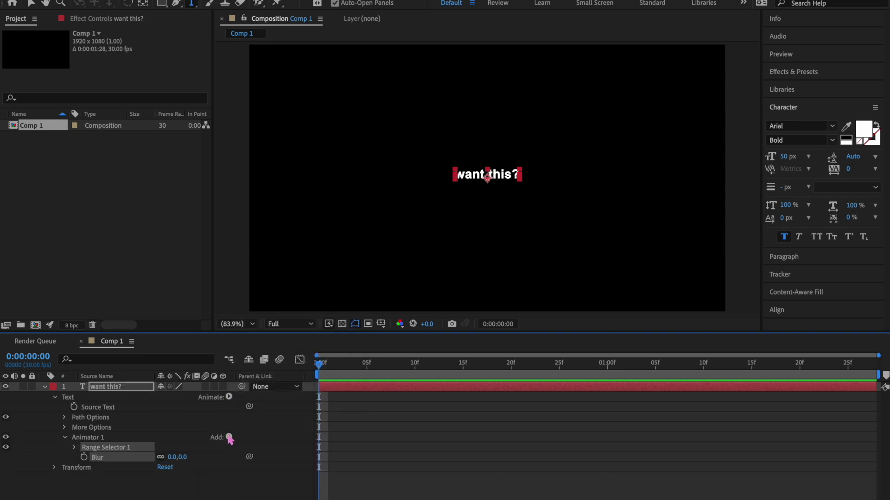
left_click(228, 437)
mouse_move(231, 440)
mouse_move(240, 459)
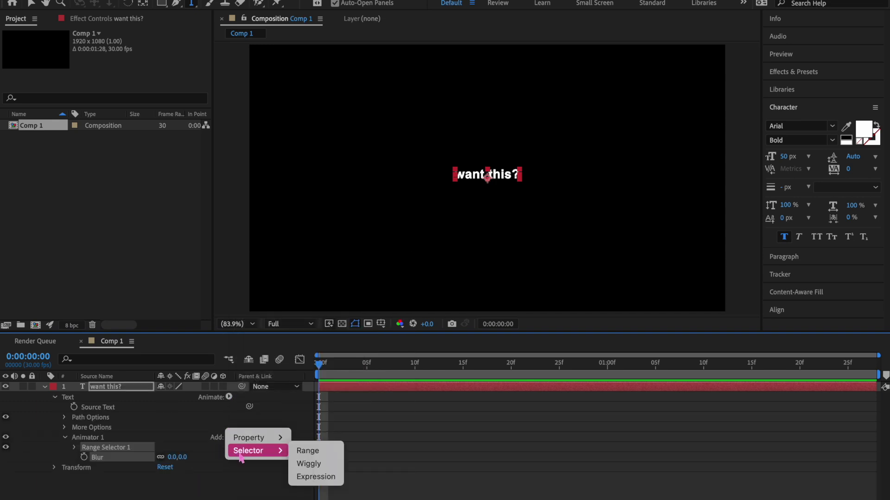
left_click(315, 347)
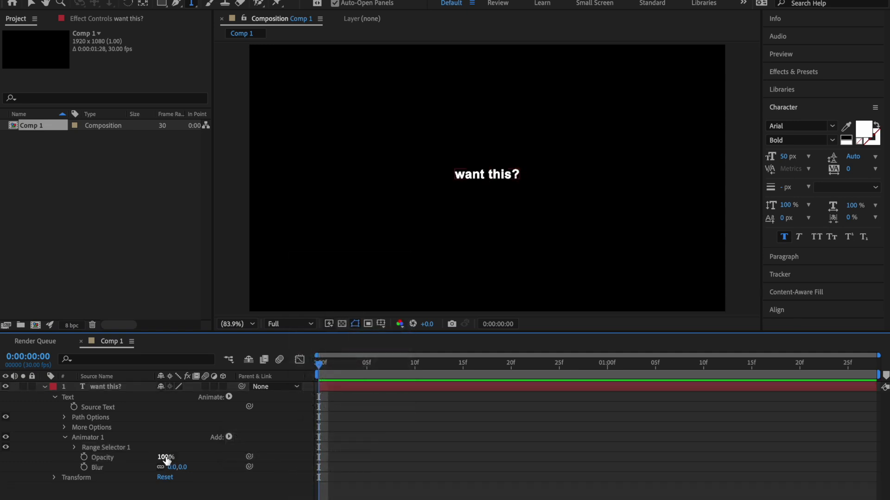
left_click_drag(159, 457, 138, 462)
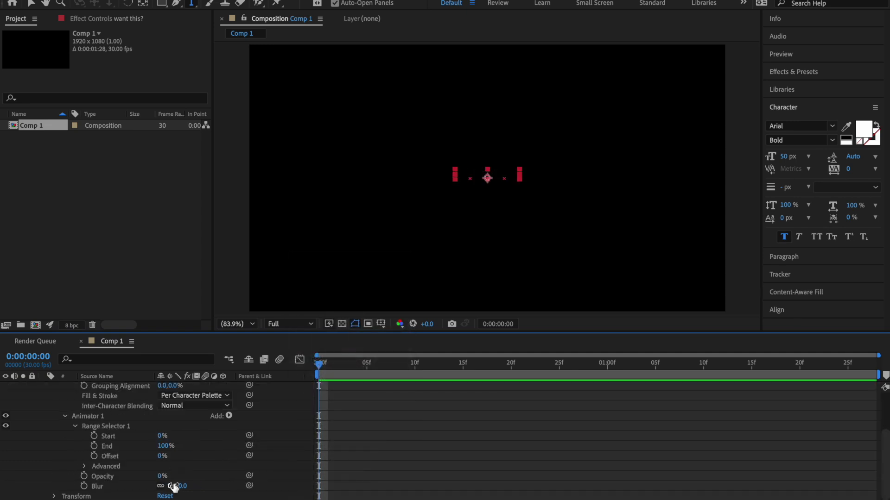
left_click(173, 486)
type("10")
Step: Keyframe the selector Offset from 0% to 100% over just under one second
left_click(94, 456)
left_click_drag(387, 377, 638, 381)
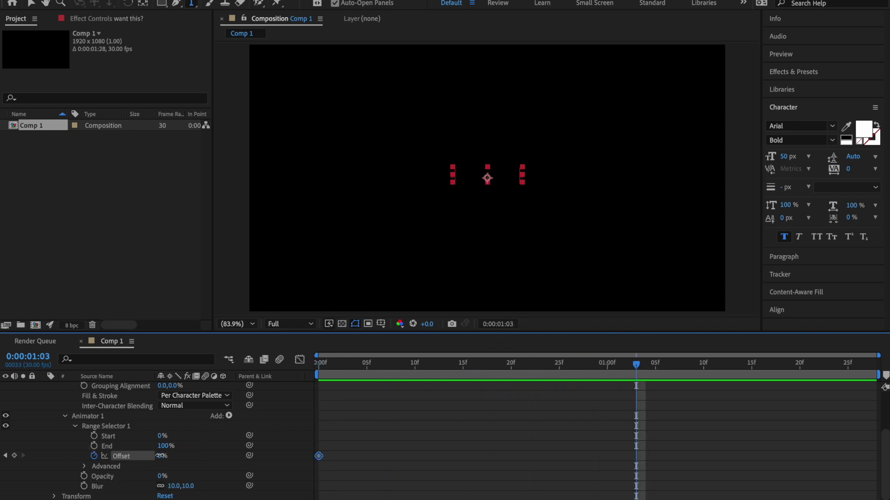
left_click_drag(161, 456, 307, 455)
key("space")
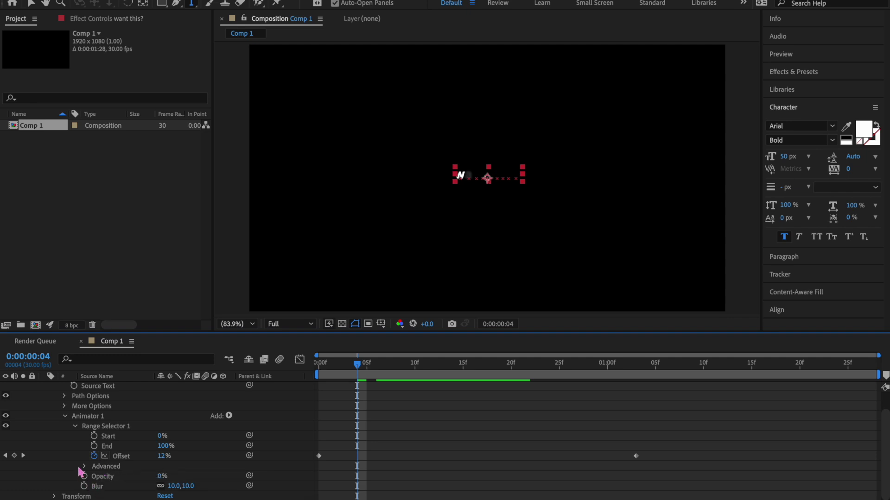
Step: Set the selector's Advanced Based On option to Words so the reveal goes word by word
left_click(84, 466)
scroll(122, 470, "down", 3)
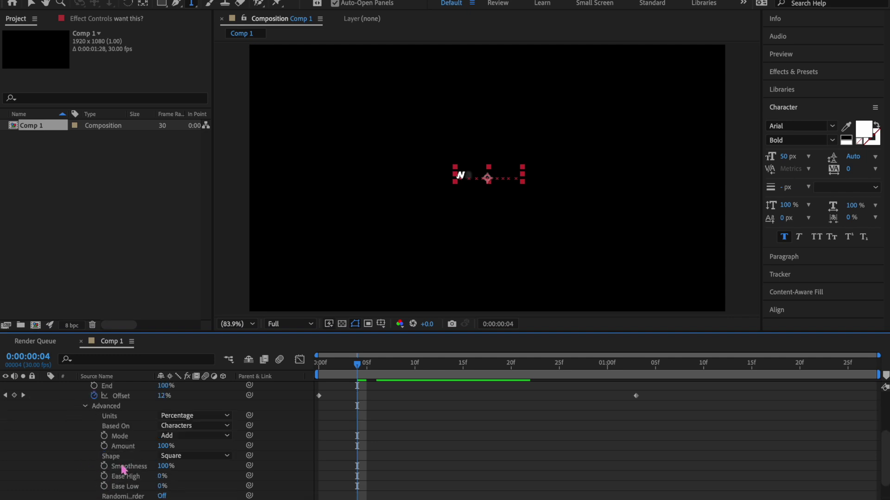
left_click(195, 405)
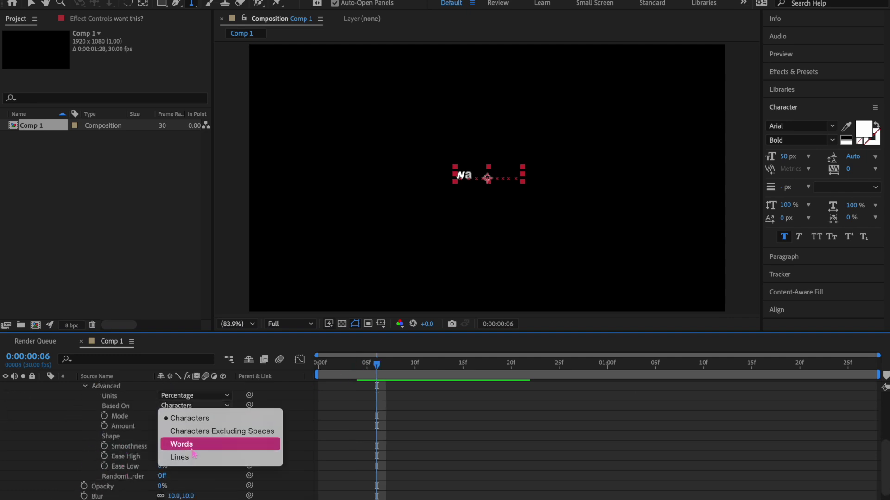
left_click(185, 446)
key("Home")
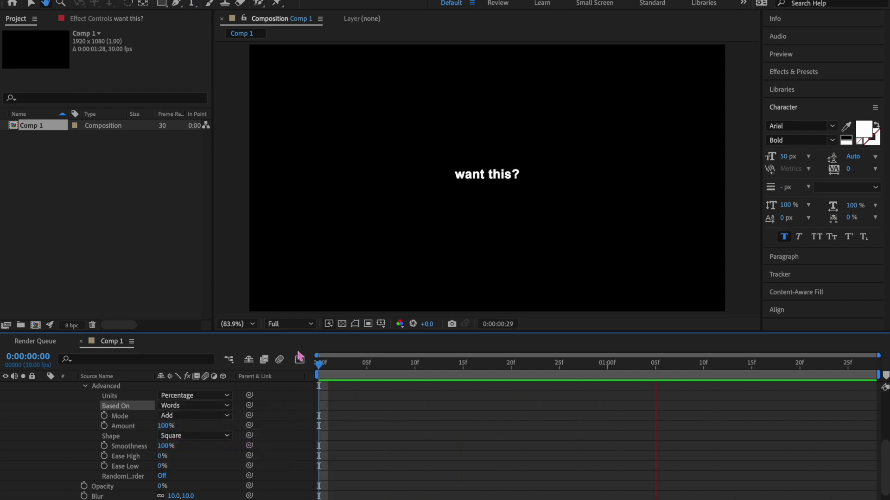
Step: Apply CC Light Sweep to the text layer and change the text colour to soft blue 6C7AD0
type("light s")
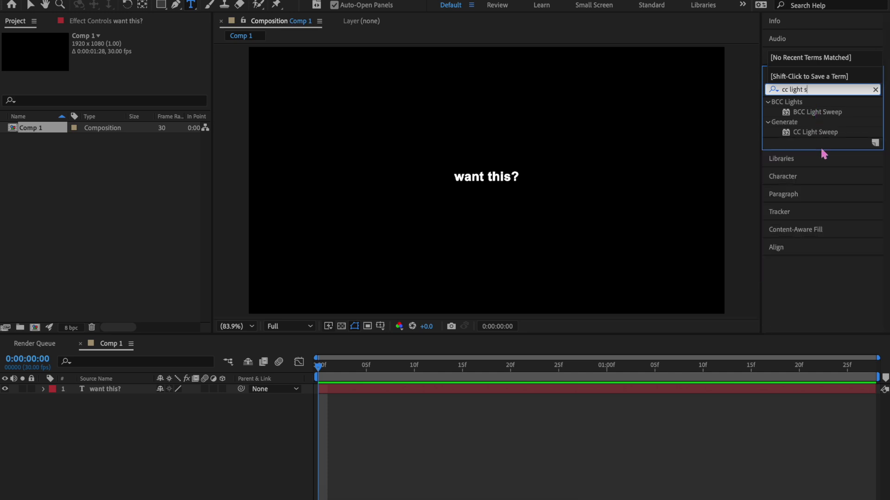
left_click_drag(810, 132, 463, 389)
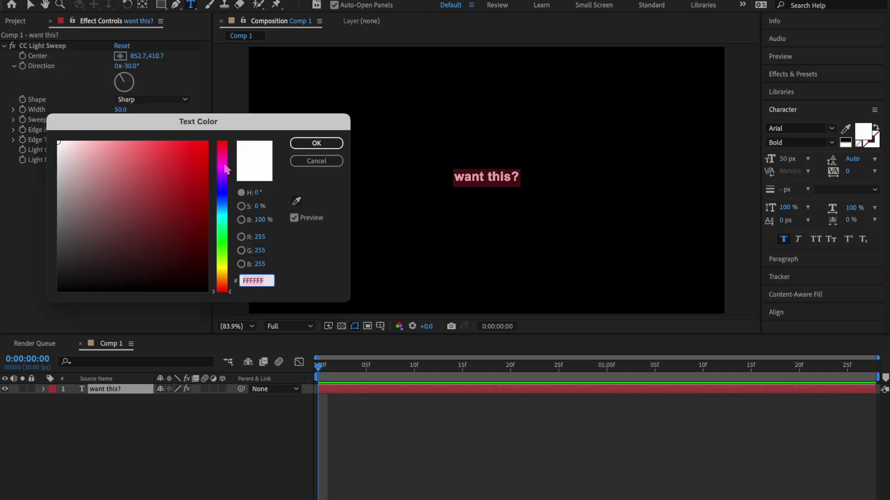
left_click_drag(222, 152, 222, 195)
left_click_drag(153, 160, 130, 170)
left_click(302, 145)
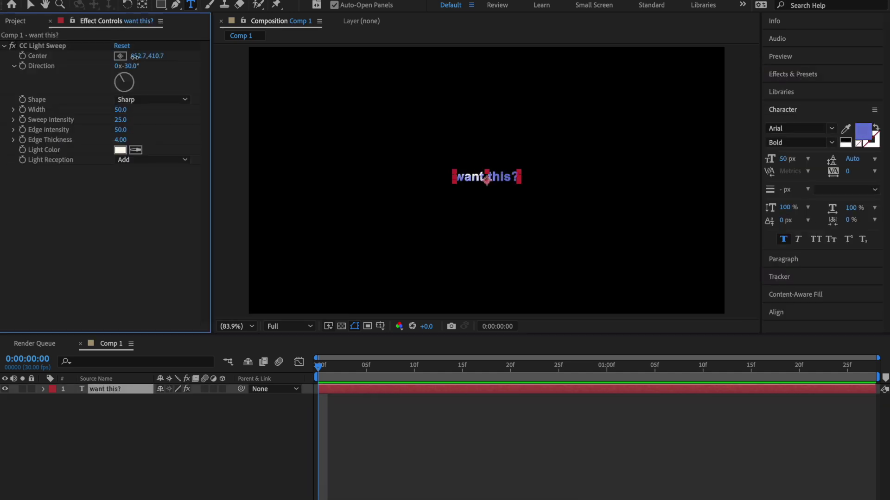
Step: Move the light sweep's Center left over the text and preview the sweep
left_click(42, 45)
mouse_move(135, 56)
left_mouse_down()
mouse_move(74, 87)
mouse_move(95, 85)
mouse_move(84, 86)
left_mouse_up()
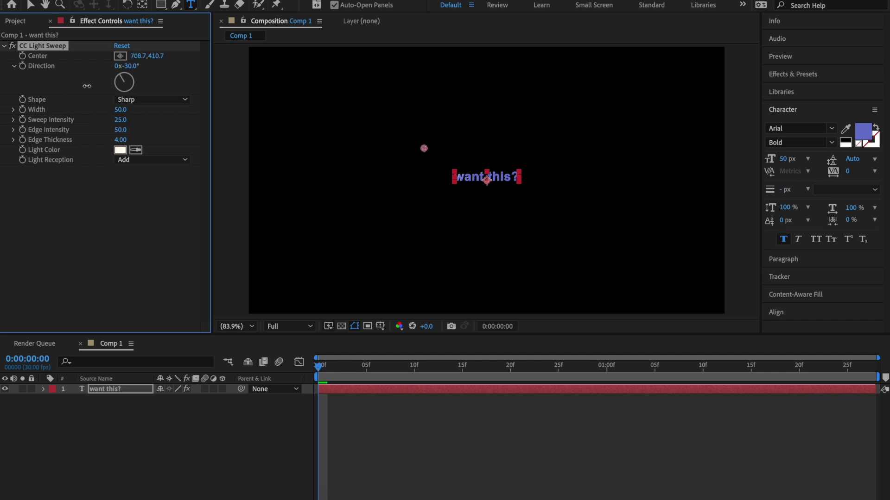
key("space")
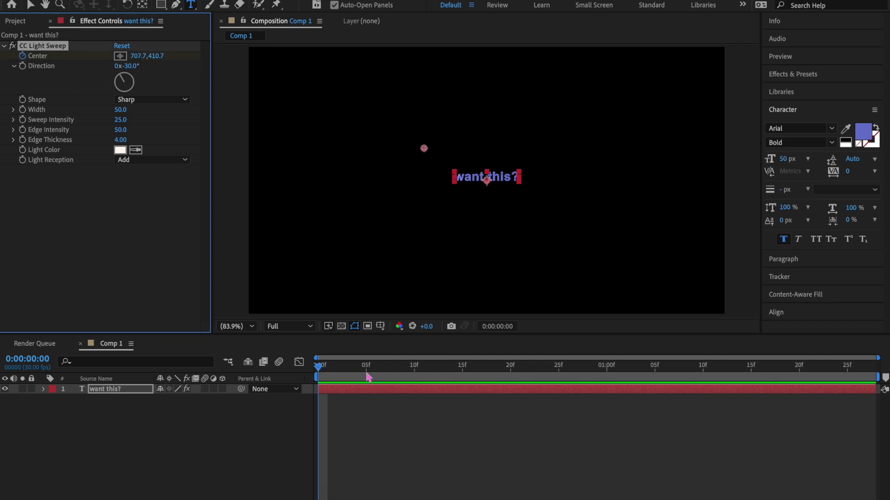
key("space")
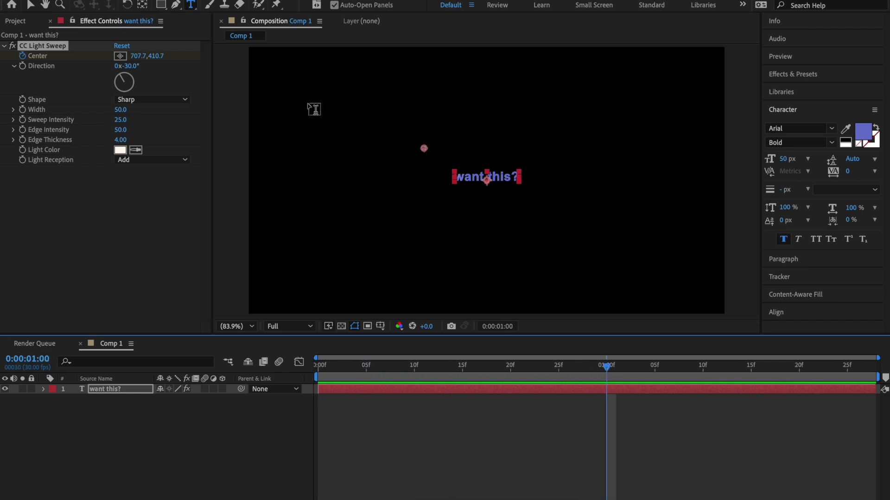
left_click(29, 6)
left_click(323, 379)
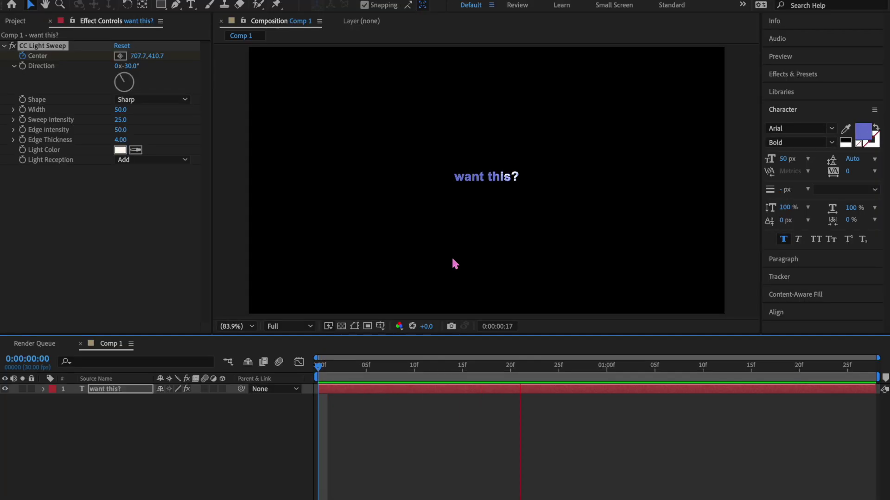
Step: Create masks from the text outlines and apply the Stroke effect to the outlines layer
key("space")
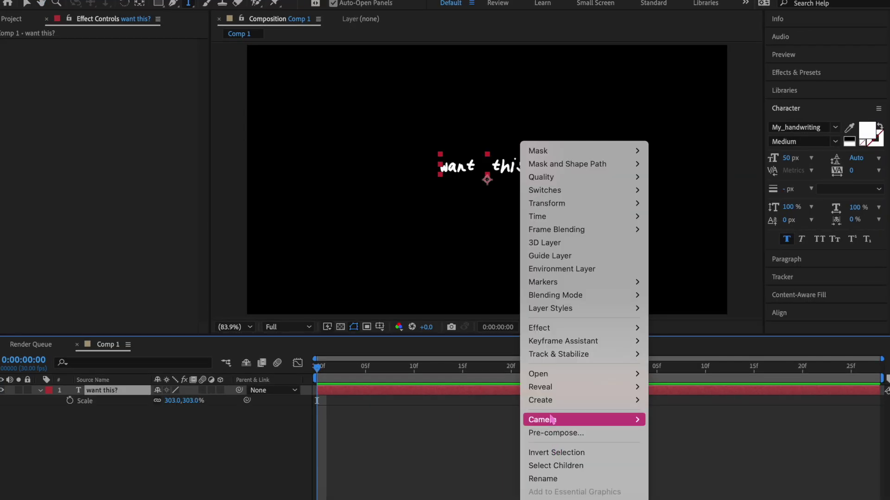
mouse_move(556, 400)
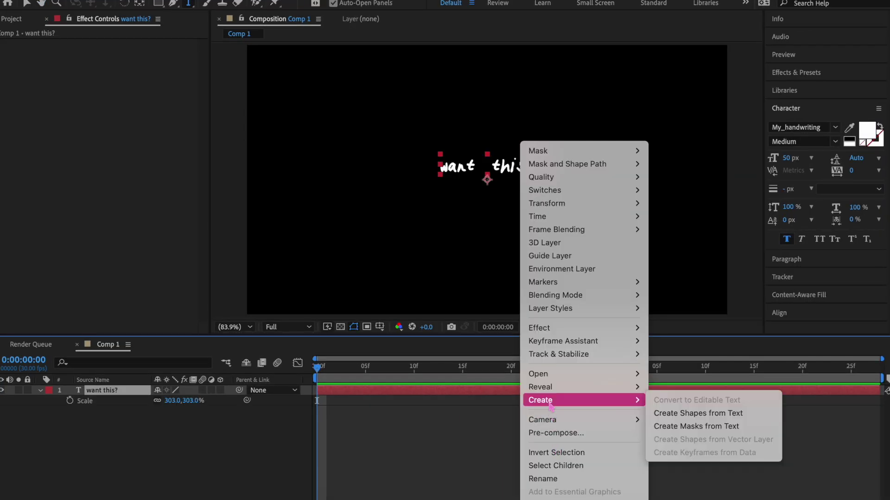
left_click(683, 428)
key("super+5")
type("stroke")
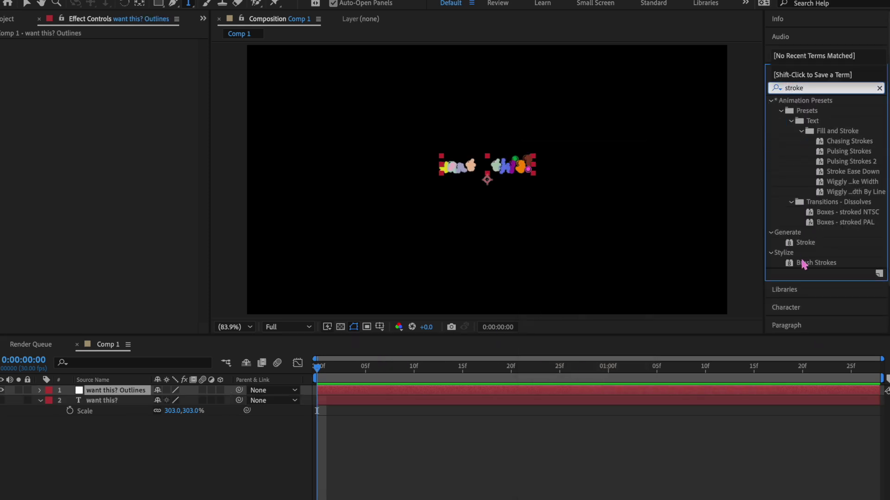
double_click(805, 243)
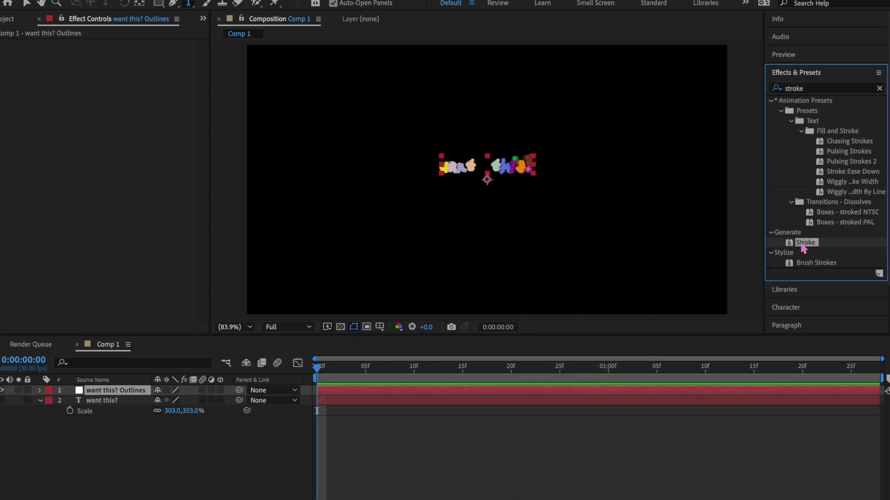
left_click(879, 88)
Step: Make the Stroke cover all masks with the Reveal Original Image paint style
left_click(114, 65)
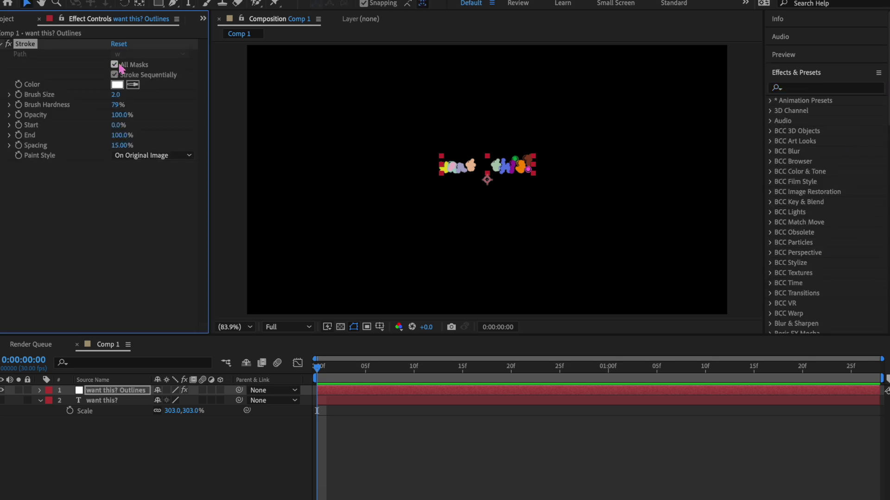
left_click(114, 65)
left_click(114, 65)
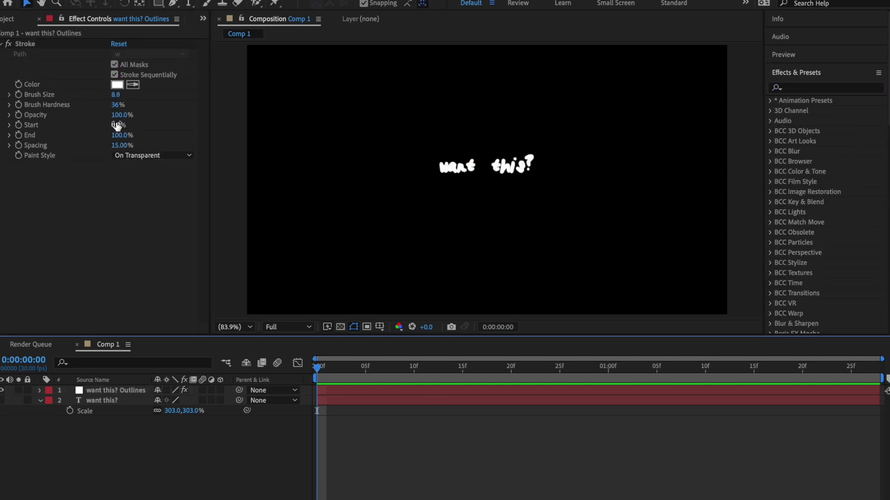
left_click(123, 158)
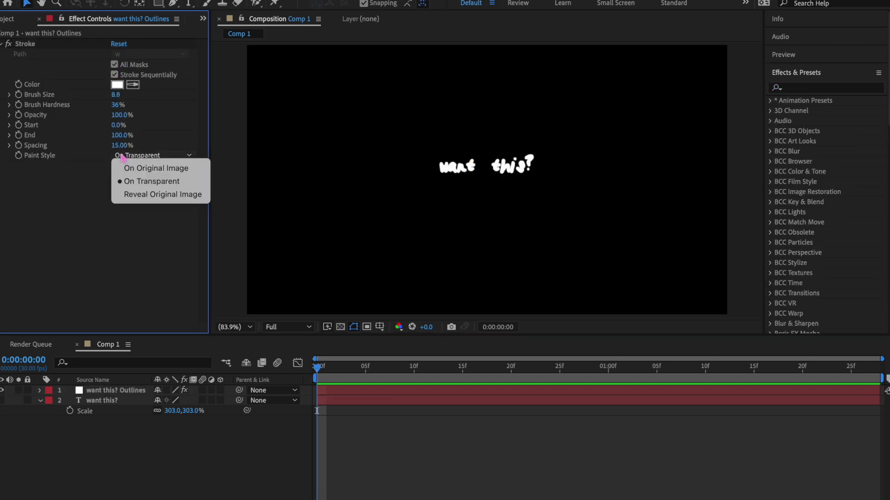
left_click(130, 194)
left_click(387, 434)
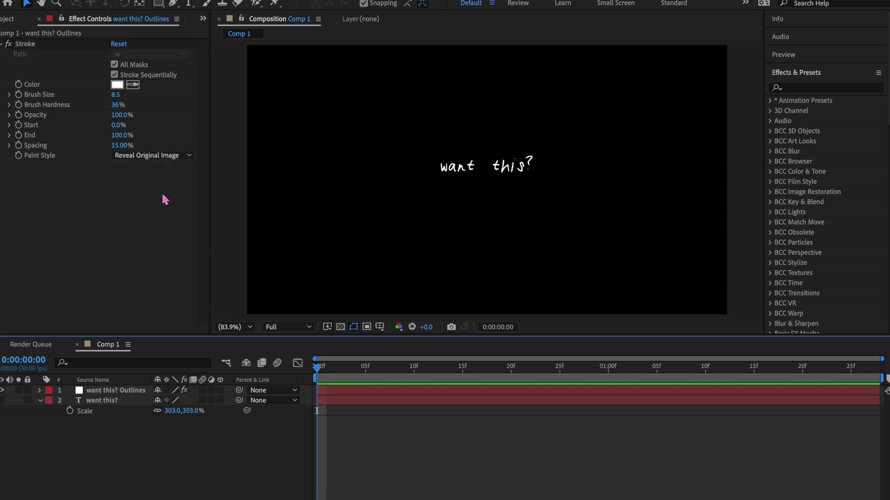
left_click(114, 95)
left_click(438, 428)
Step: Keyframe the Stroke End from 0% and preview the handwriting write-on
left_click(18, 135)
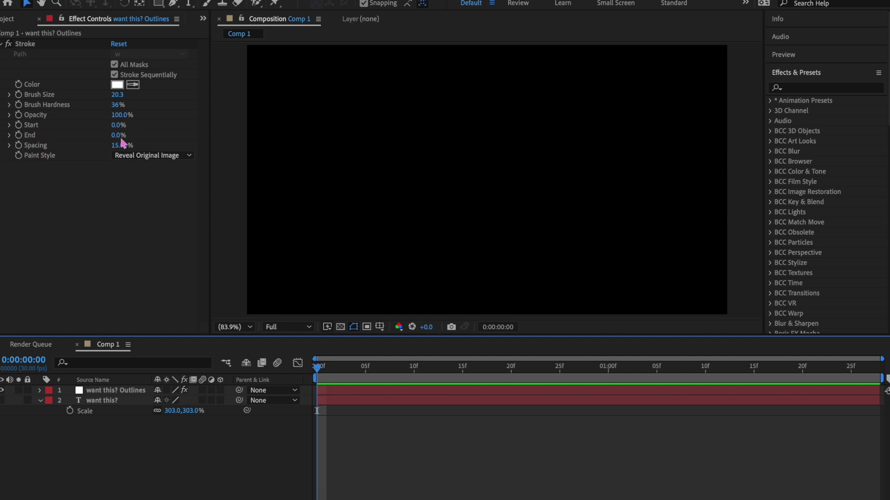
left_click(97, 143)
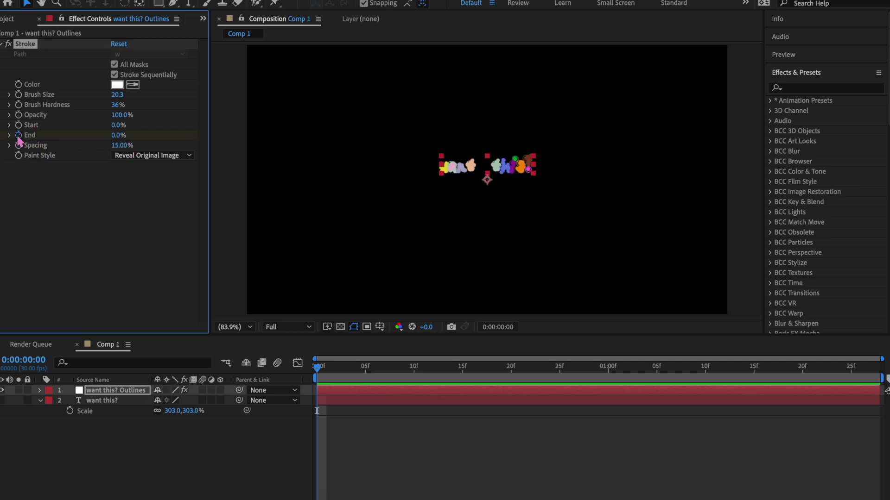
left_click_drag(337, 366, 656, 368)
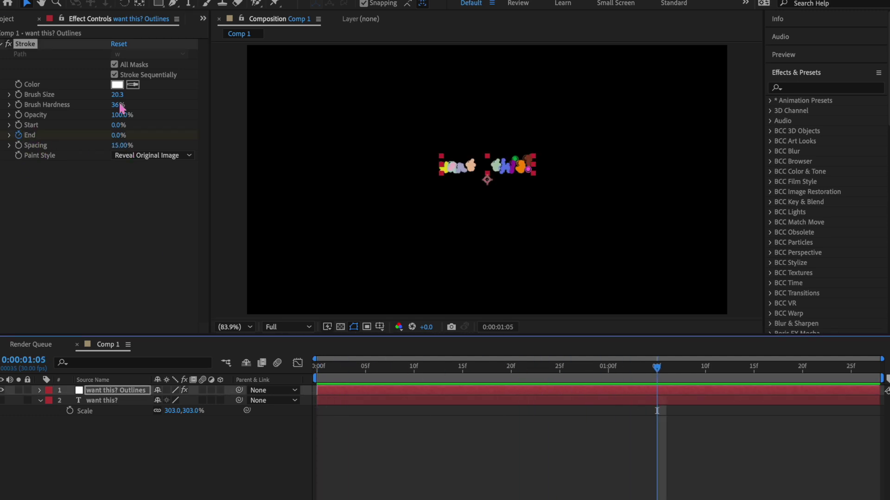
key("space")
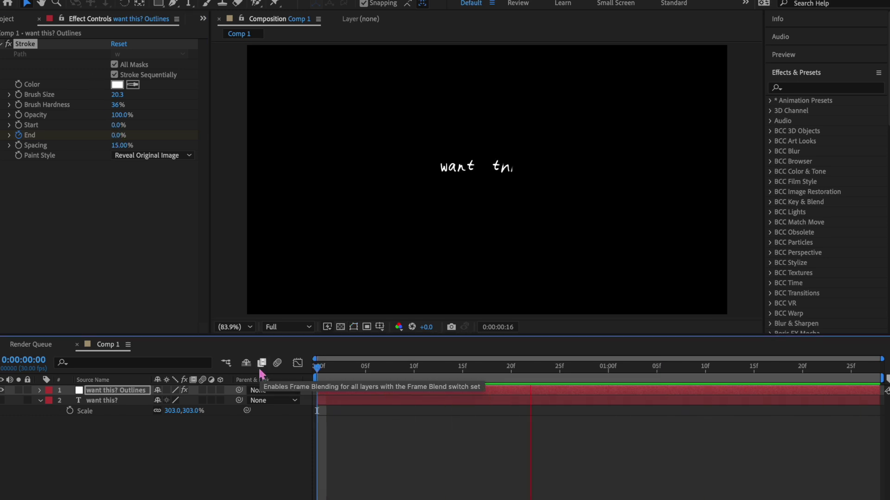
Step: Set the Stroke's Brush Size to 5
left_click(116, 94)
type("5")
key("Return")
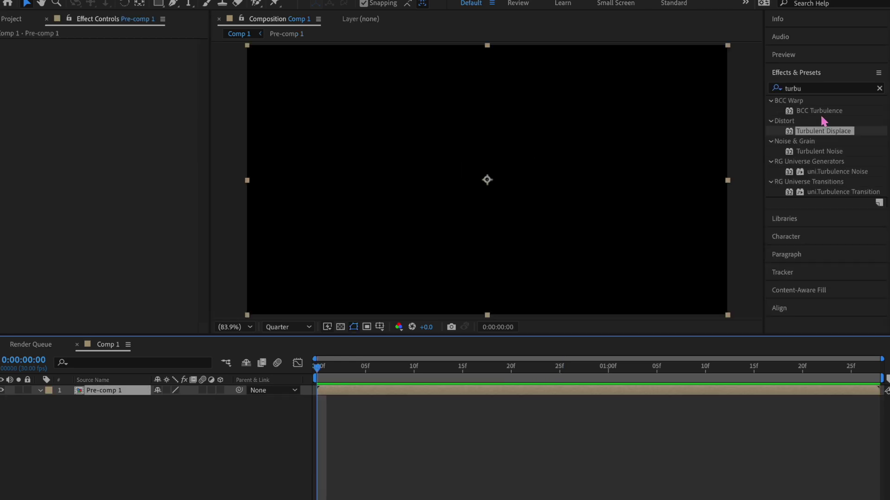
Step: Apply S_Shake to Pre-comp 1 and set both Wrap X and Wrap Y to No
left_click(879, 89)
key("space")
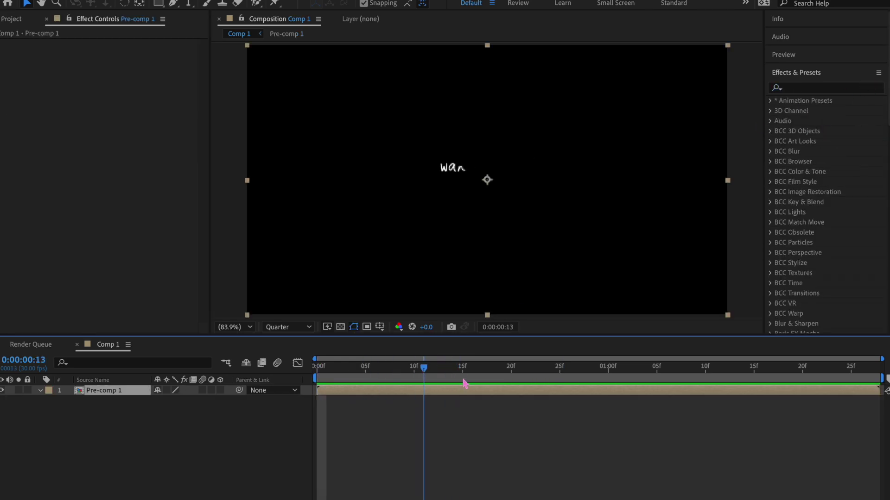
key("space")
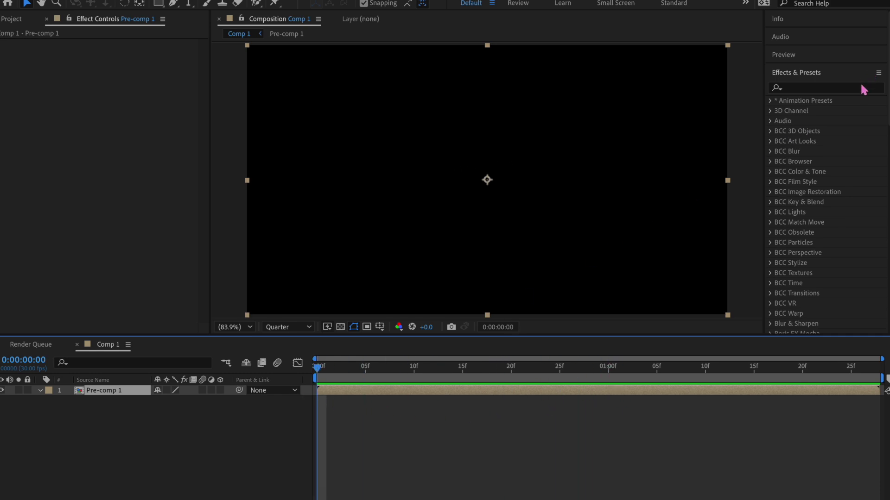
left_click(863, 88)
type("s_shake")
double_click(842, 192)
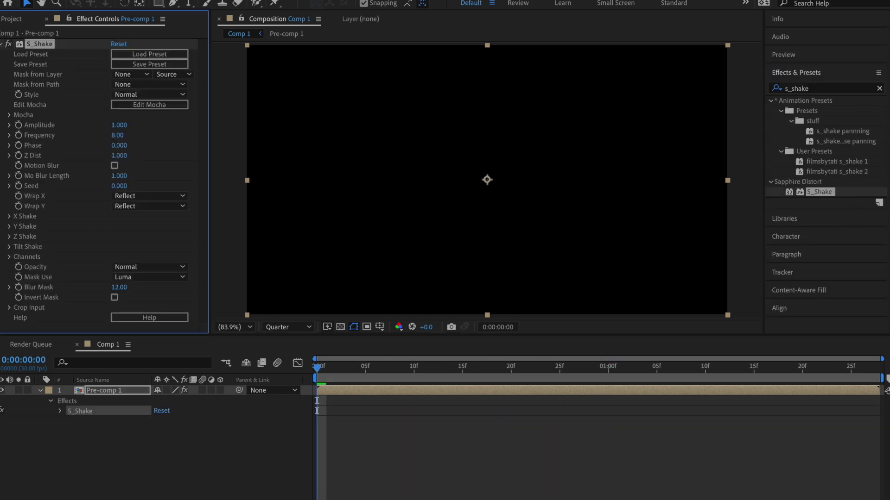
left_click(139, 196)
left_click(129, 209)
left_click(130, 206)
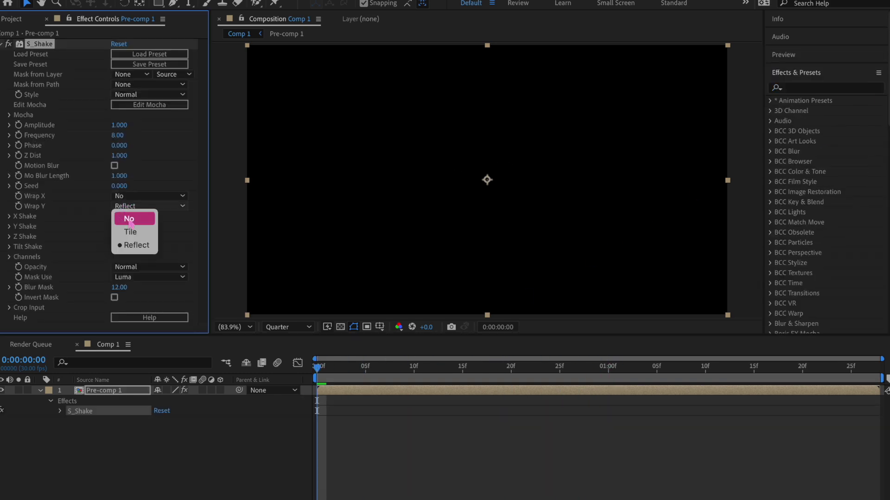
left_click(130, 222)
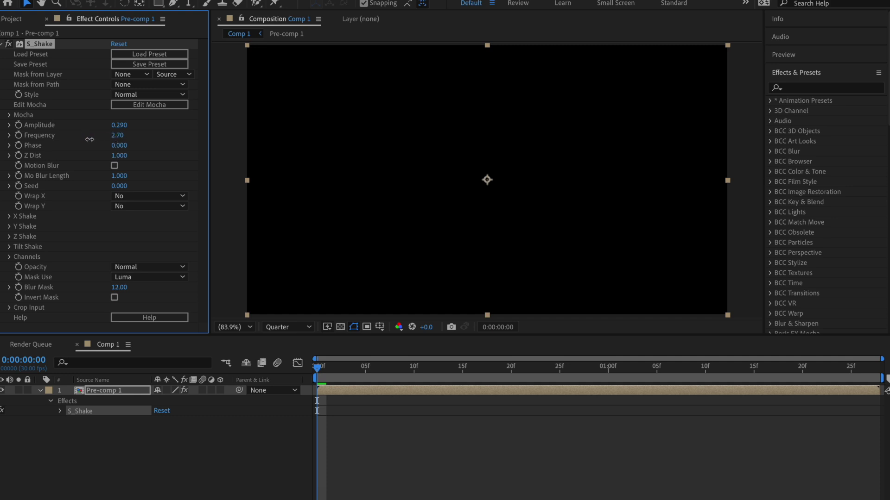
Step: Set S_Shake Frequency to 3 and Amplitude to 0.12, previewing the gentler wobble
left_click_drag(87, 140, 116, 139)
key("space")
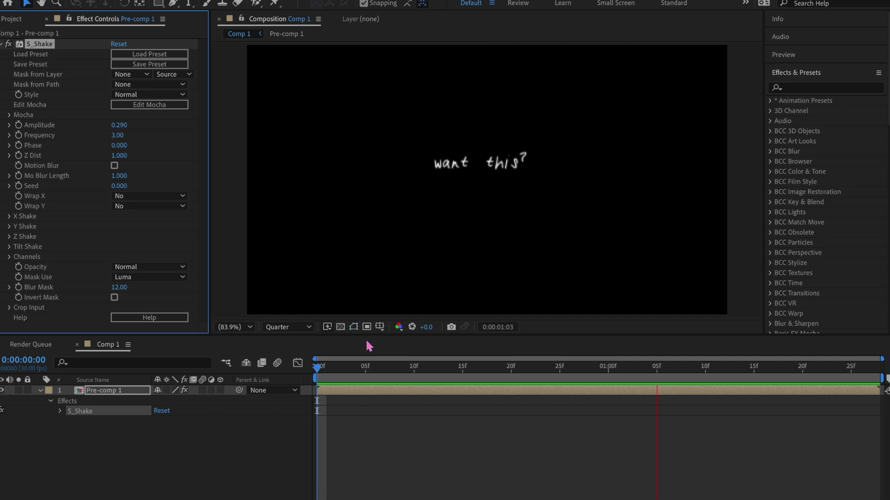
left_click(354, 327)
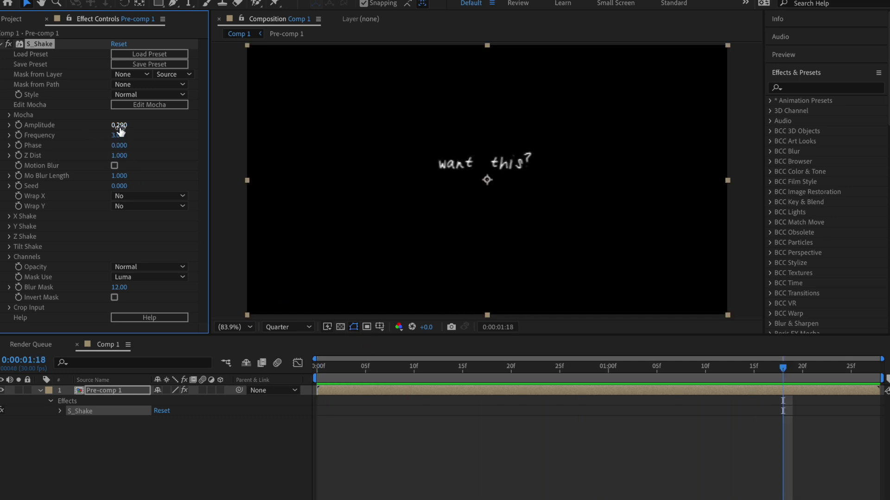
left_click_drag(120, 126, 116, 127)
key("space")
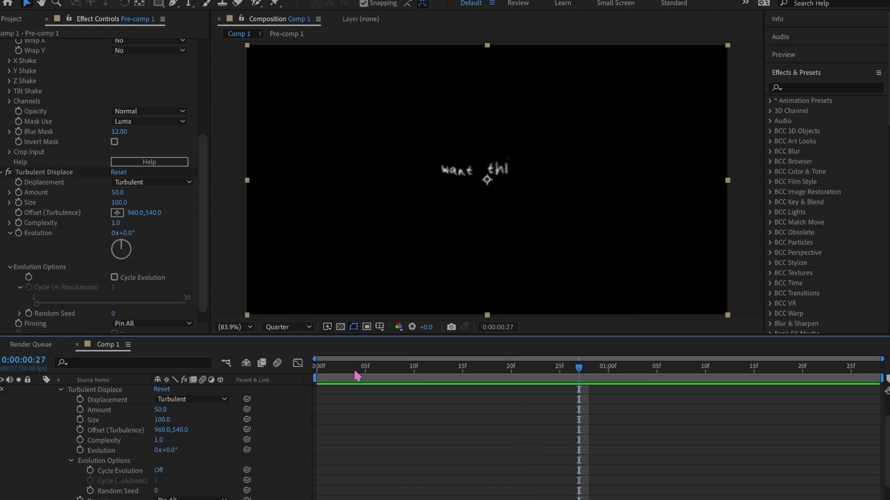
Step: At frame 23, set Turbulent Displace Amount to 4 and Size to 50
left_click(365, 370)
left_click_drag(365, 374, 540, 370)
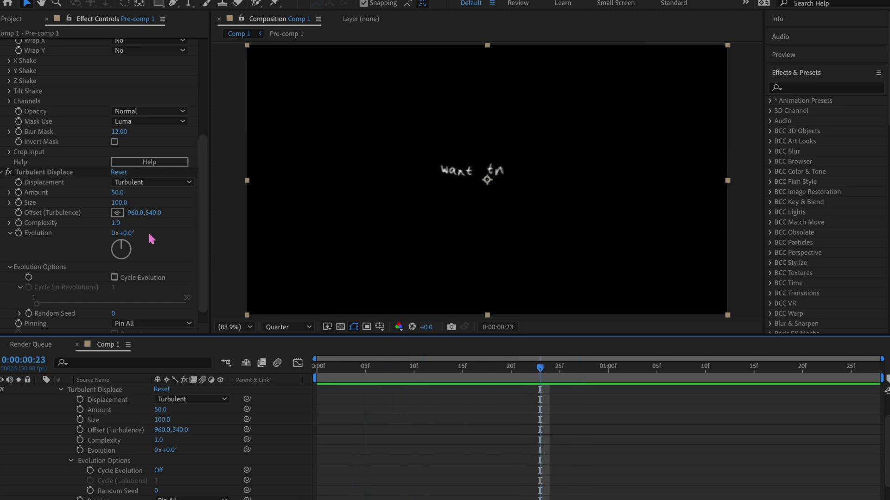
left_click(118, 193)
type("4")
key("Return")
left_click(119, 203)
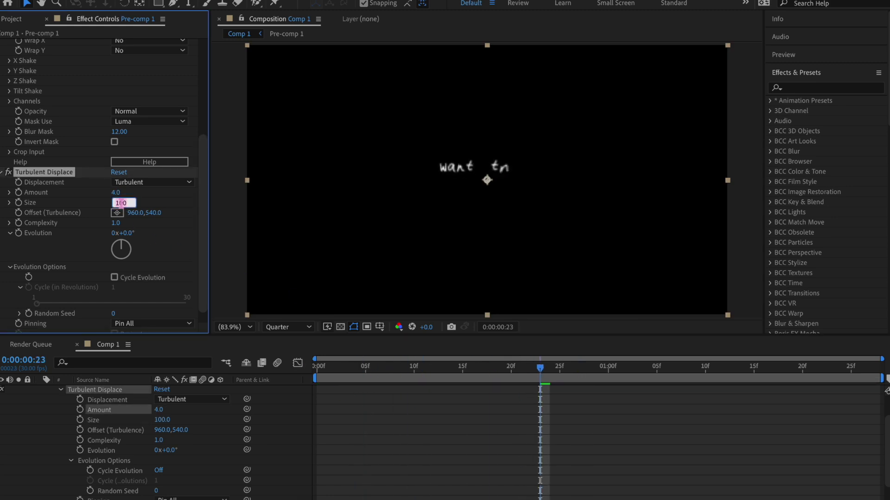
type("50")
key("Return")
Step: Drive Random Seed with a time*5 expression and preview at Full resolution
scroll(123, 209, "down", 1)
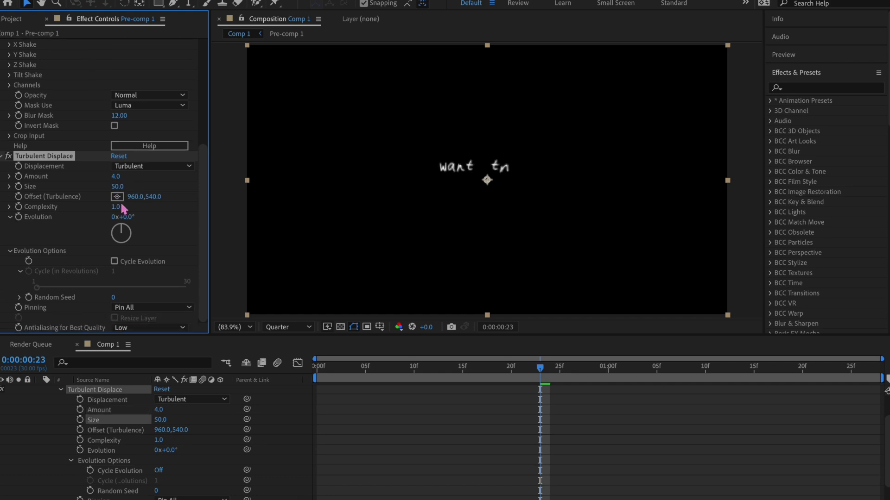
left_click(28, 298, "alt")
type("ti")
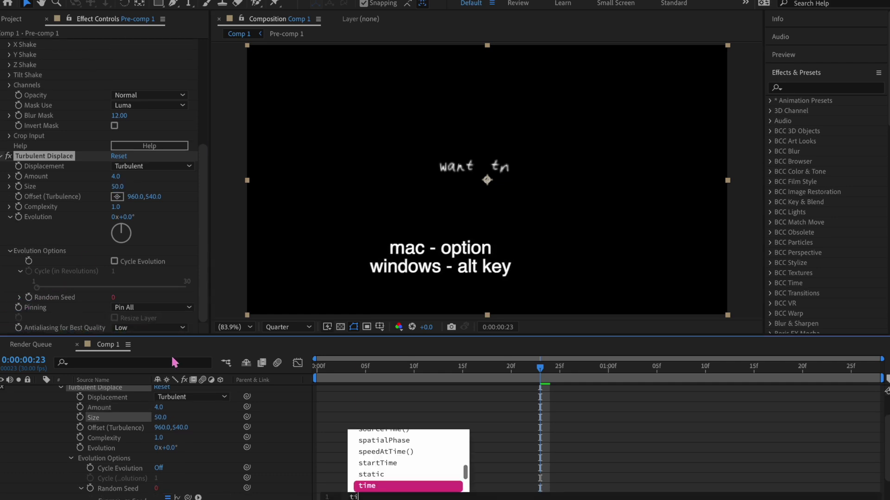
type("me*5")
left_click(370, 416)
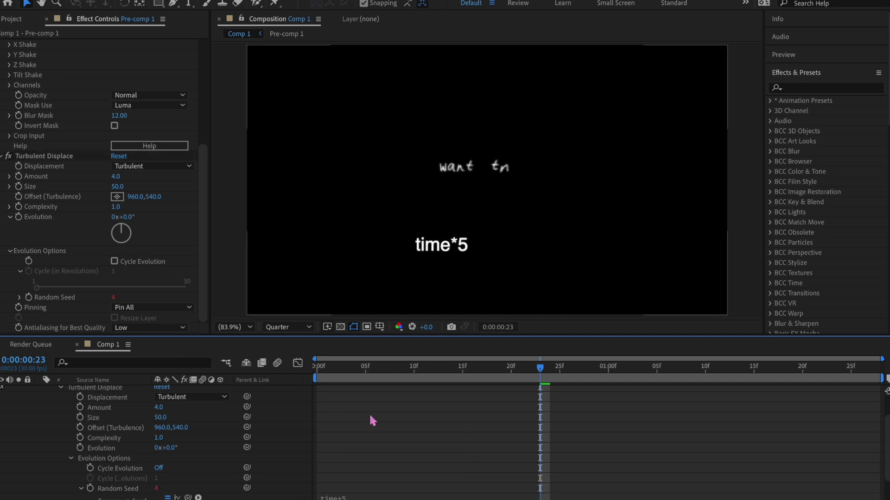
key("space")
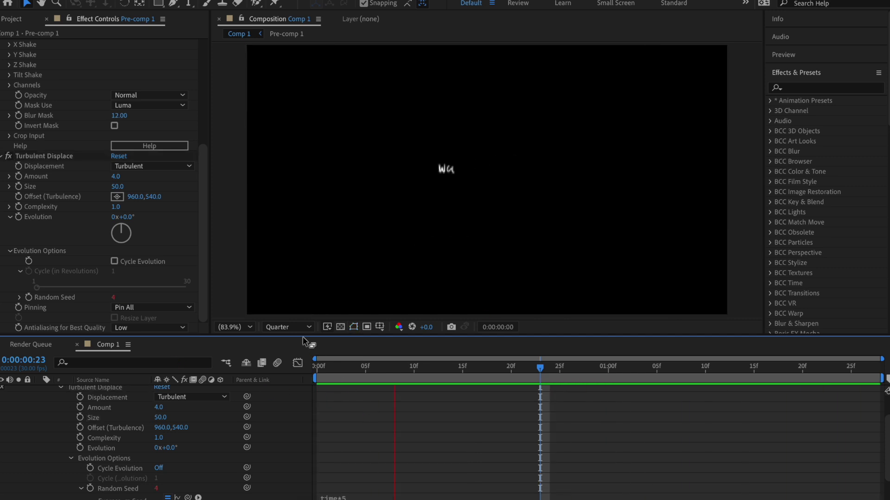
left_click(287, 327)
left_click(292, 354)
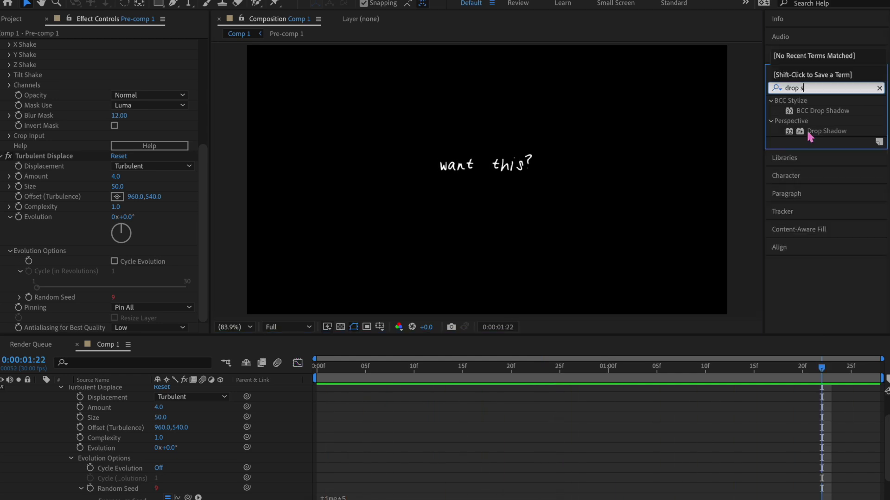
Step: Apply Drop Shadow to the Pre-comp 1 layer with Distance 6
left_click_drag(814, 132, 390, 459)
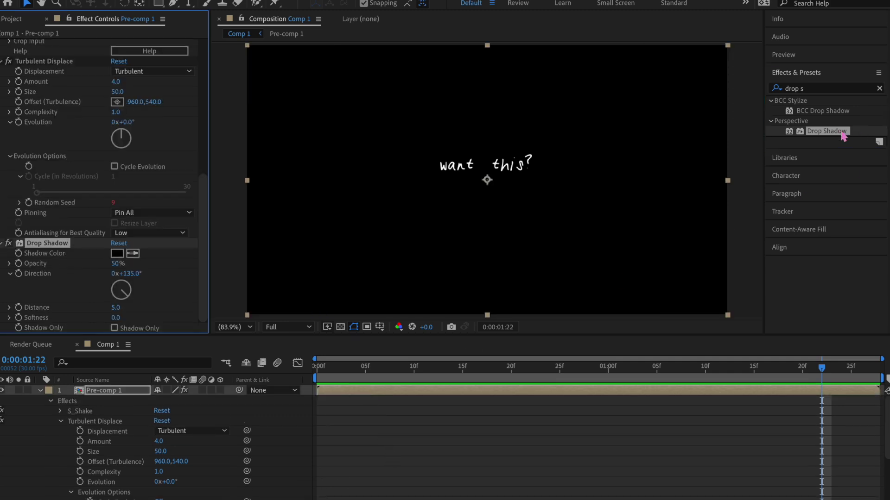
left_click(114, 308)
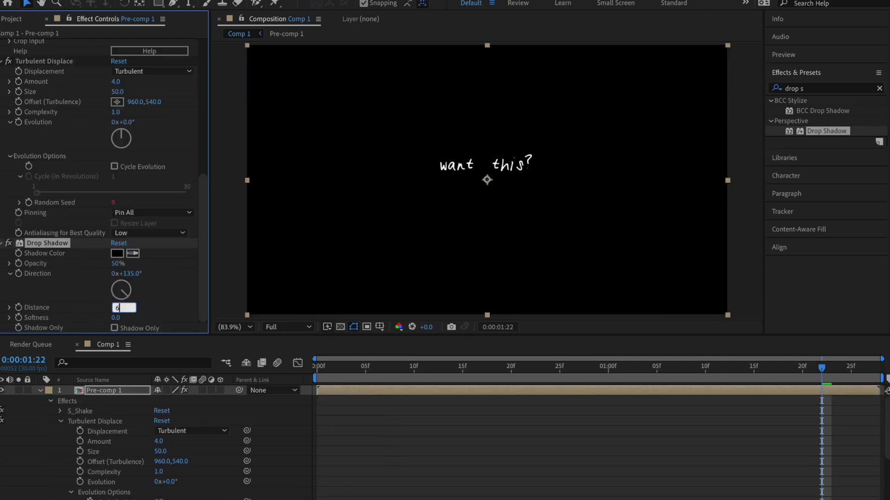
type("6")
double_click(117, 308)
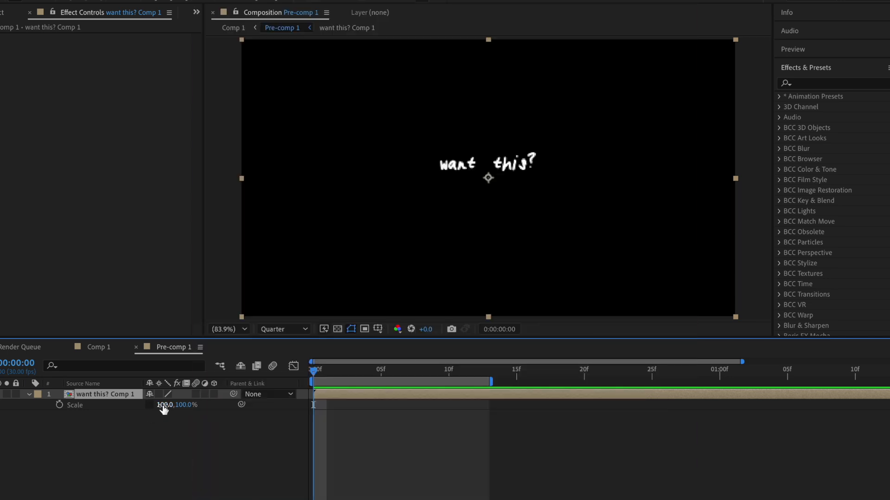
Step: Keyframe the text's width Scale at 50%, then 198% at frame 3
left_click(164, 406)
key("Return")
key("space")
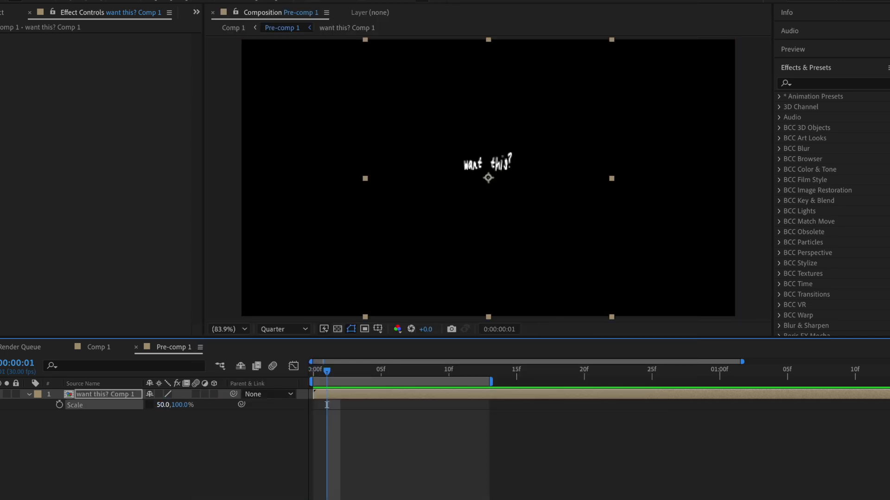
left_click(162, 406)
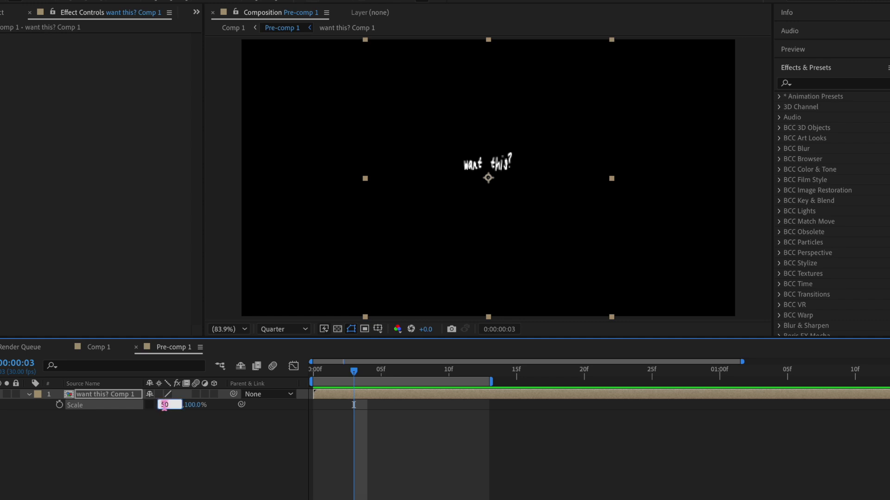
type("198")
key("Return")
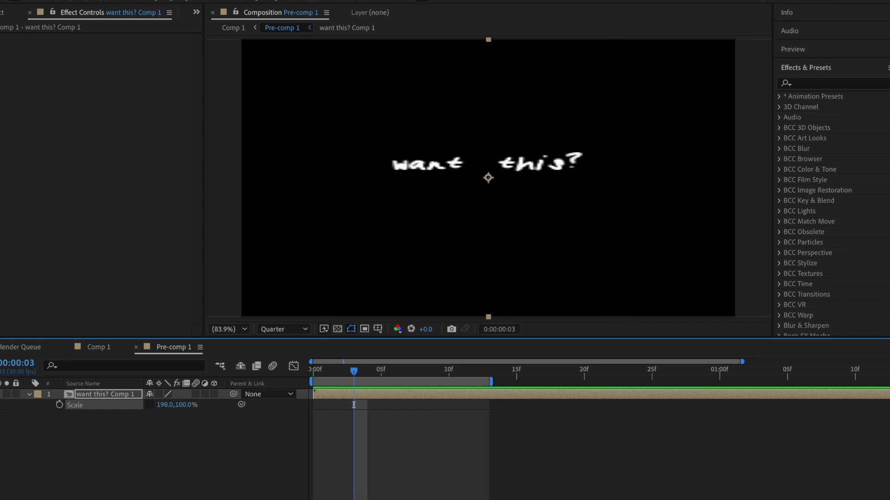
Step: Add width keyframes of about 139% at frame 6 and 100%, then extend the work area to frame 26
left_click_drag(354, 405, 395, 405)
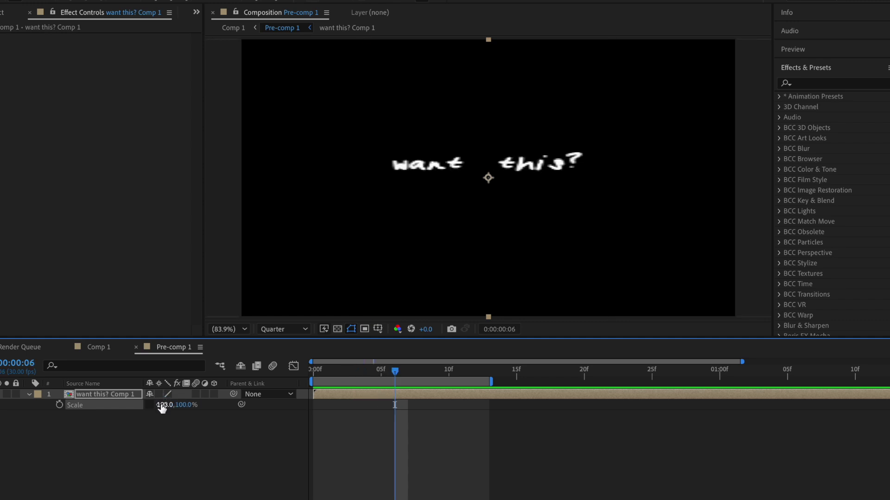
mouse_move(161, 406)
left_mouse_down()
mouse_move(130, 412)
mouse_move(174, 409)
left_mouse_up()
key("space")
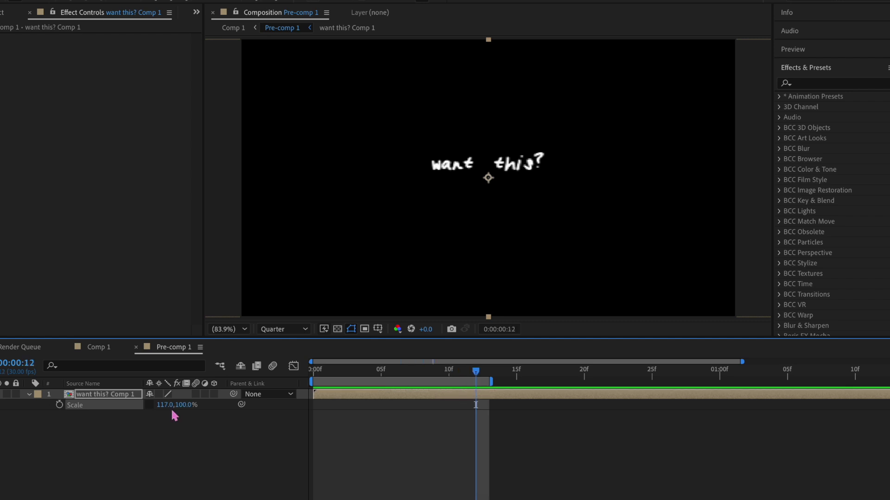
type("100")
key("Return")
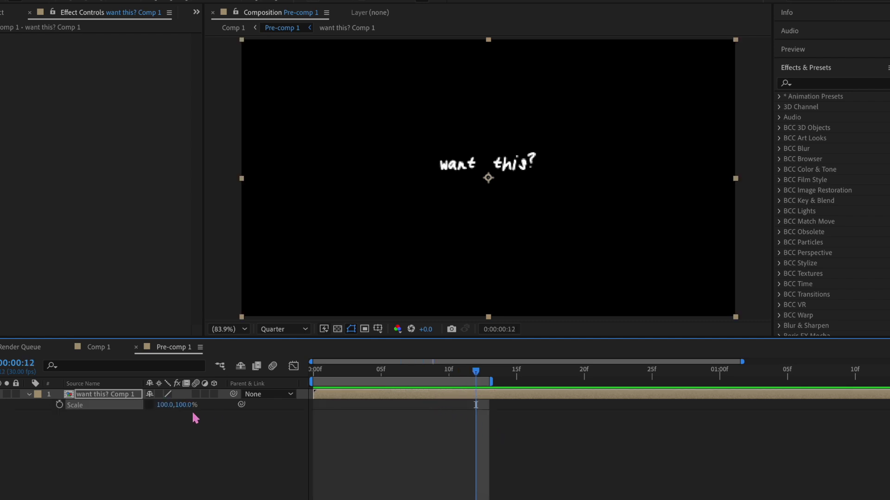
left_click_drag(491, 381, 668, 382)
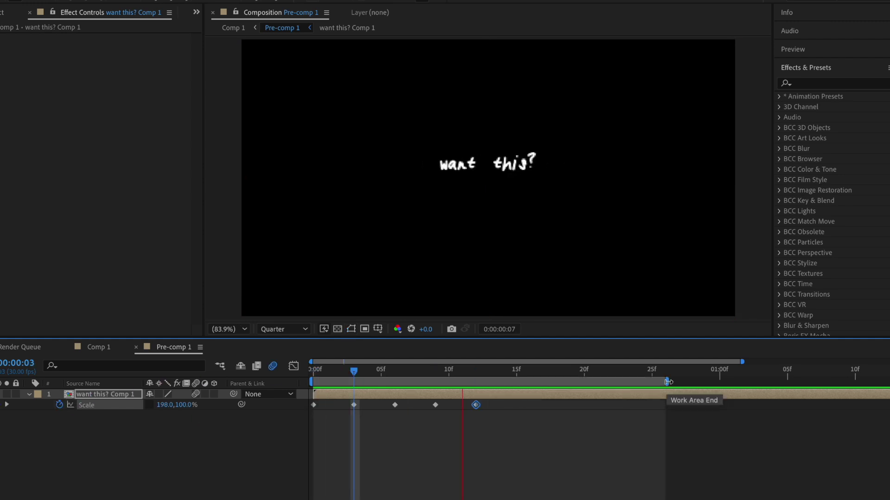